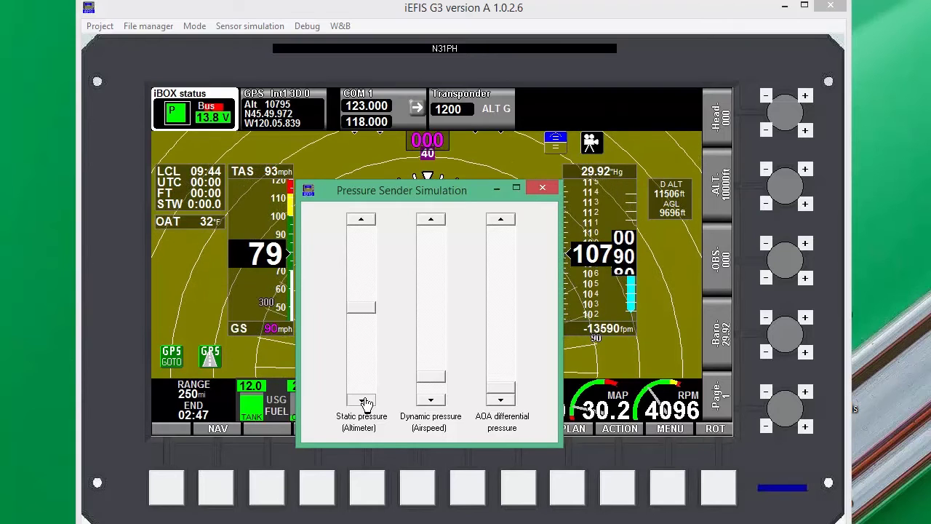
Raise Static pressure to bring altitude to about 10,020 ft, then adjust Dynamic pressure toward 80 airspeed.
click(366, 221)
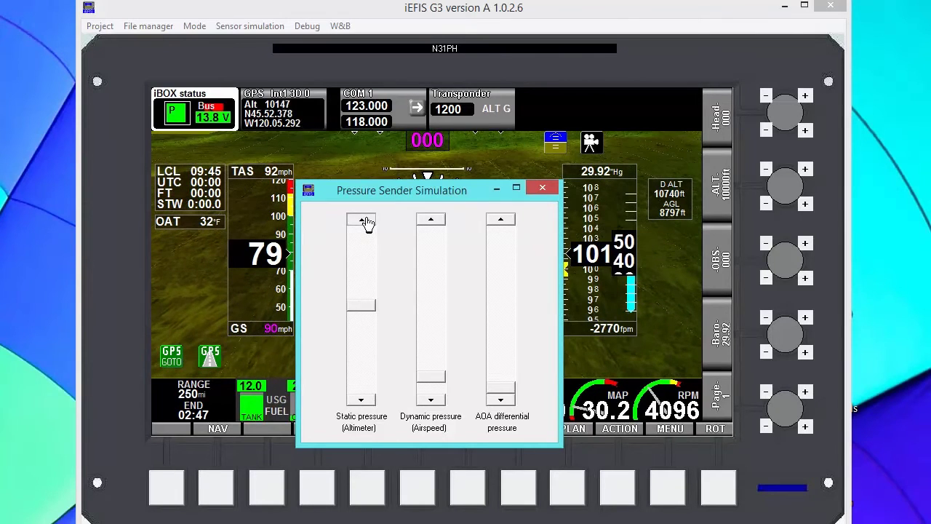
click(367, 221)
click(366, 221)
click(367, 221)
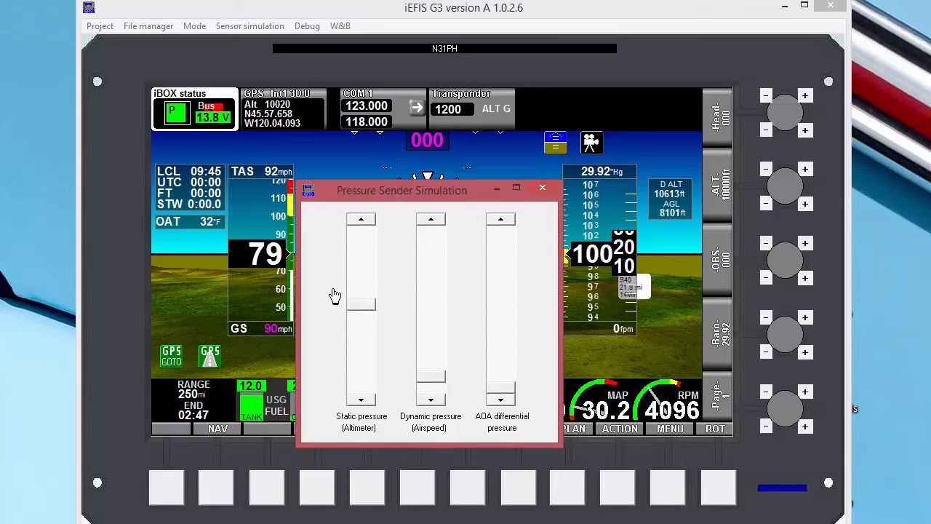
click(432, 401)
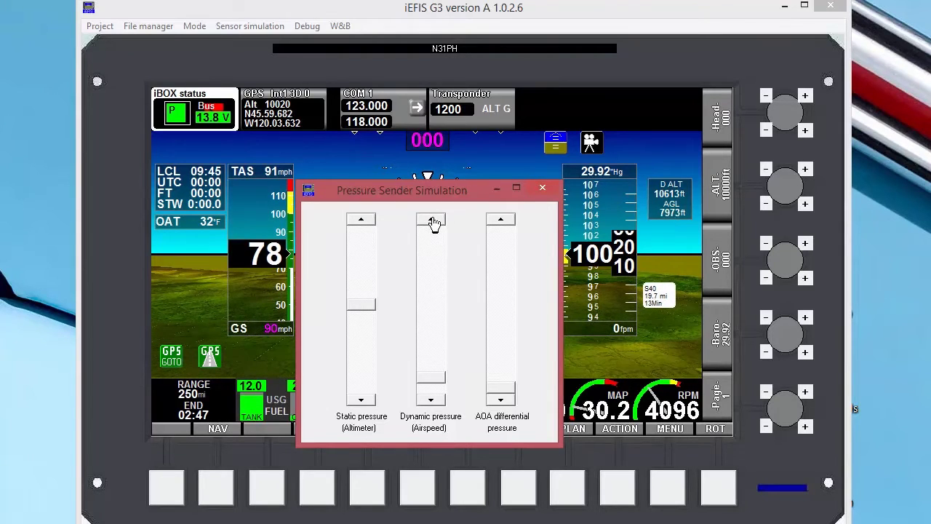
click(431, 219)
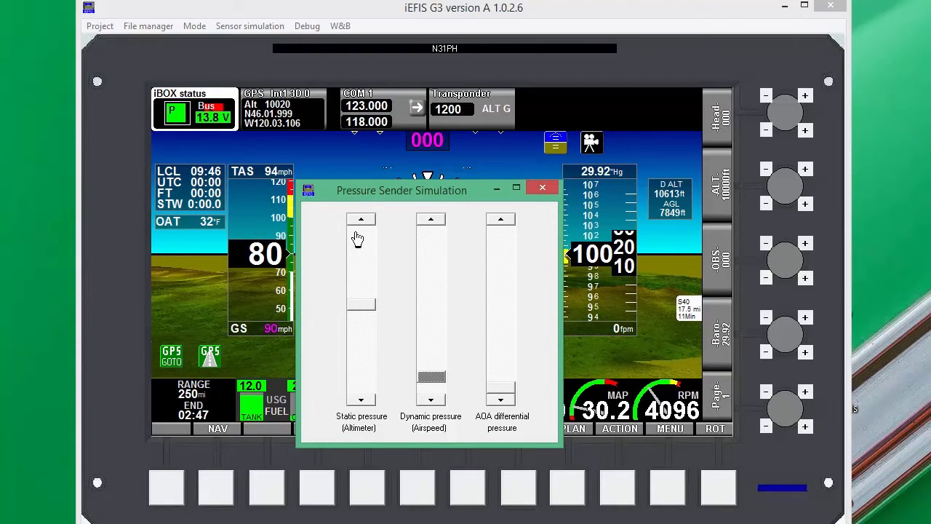
Move the pressure simulator aside, raise AOA differential pressure to trigger the AOA alarm, and acknowledge it.
drag(467, 188, 785, 199)
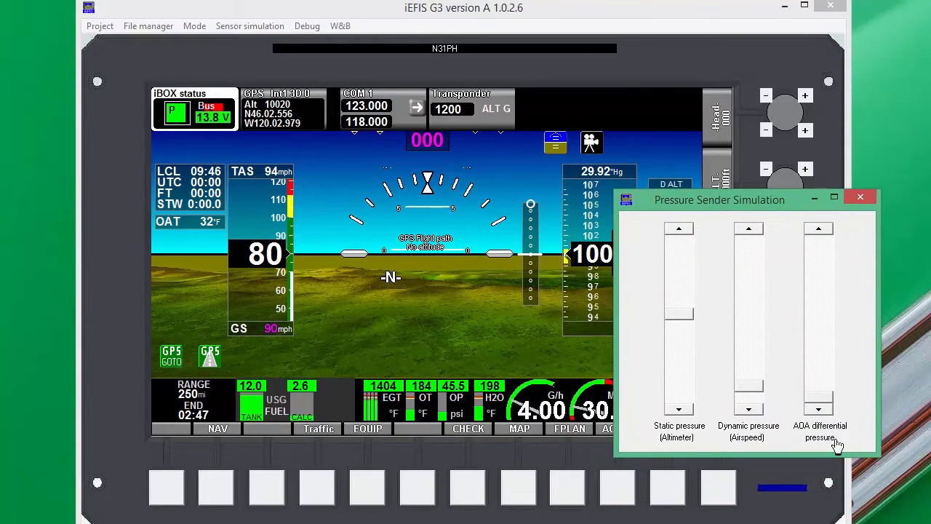
drag(822, 399, 825, 366)
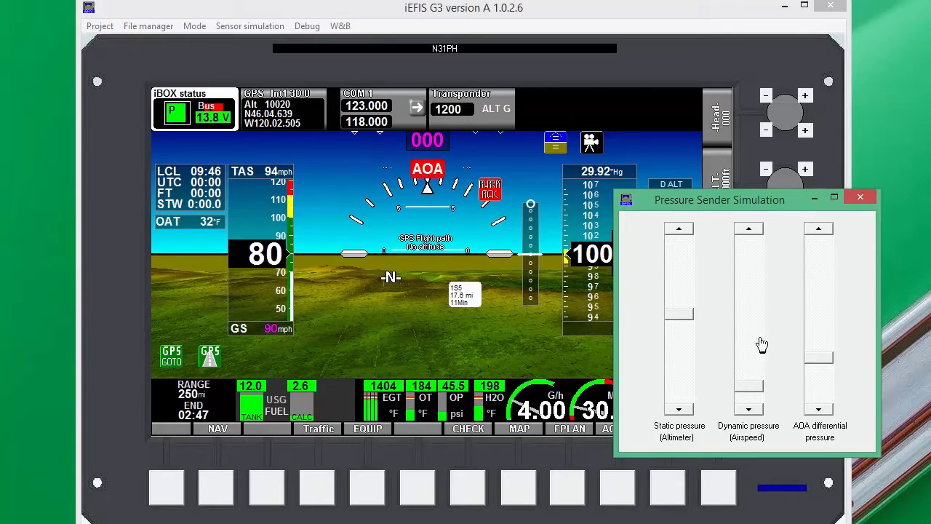
drag(819, 357, 803, 432)
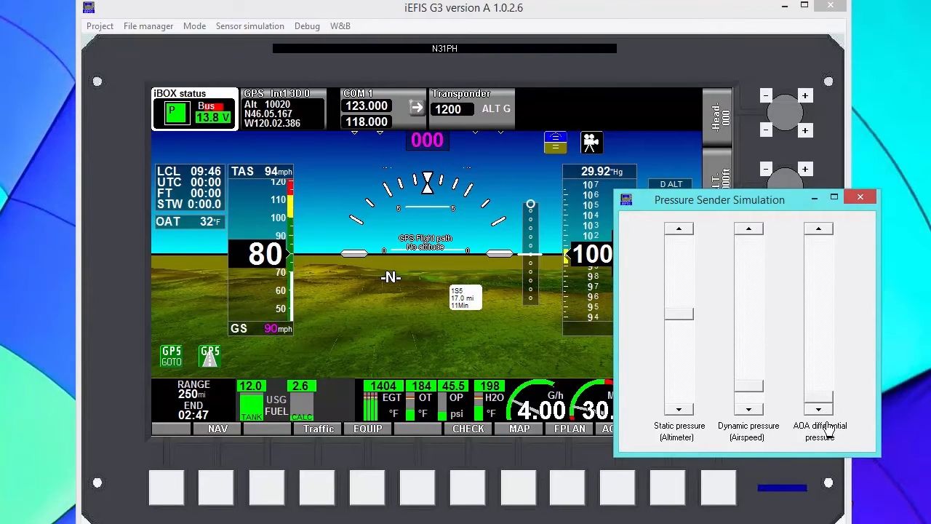
drag(820, 401, 821, 368)
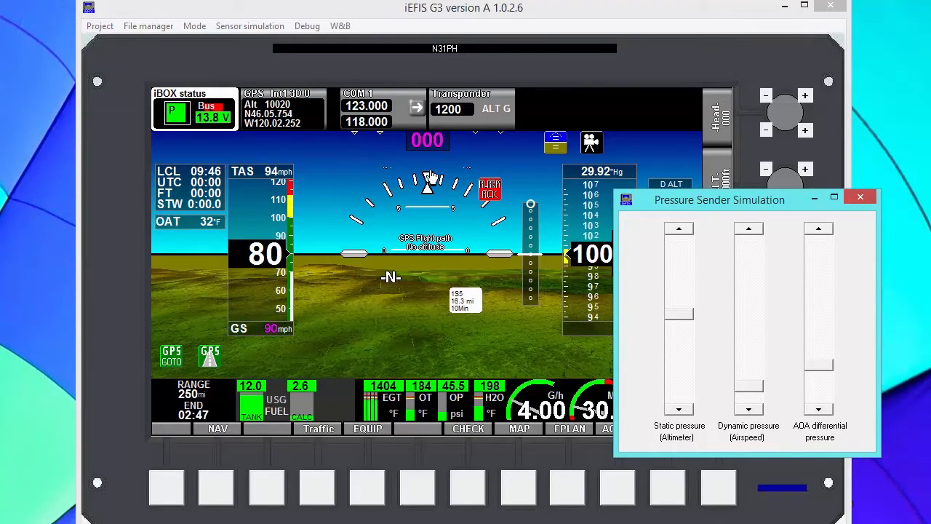
click(491, 193)
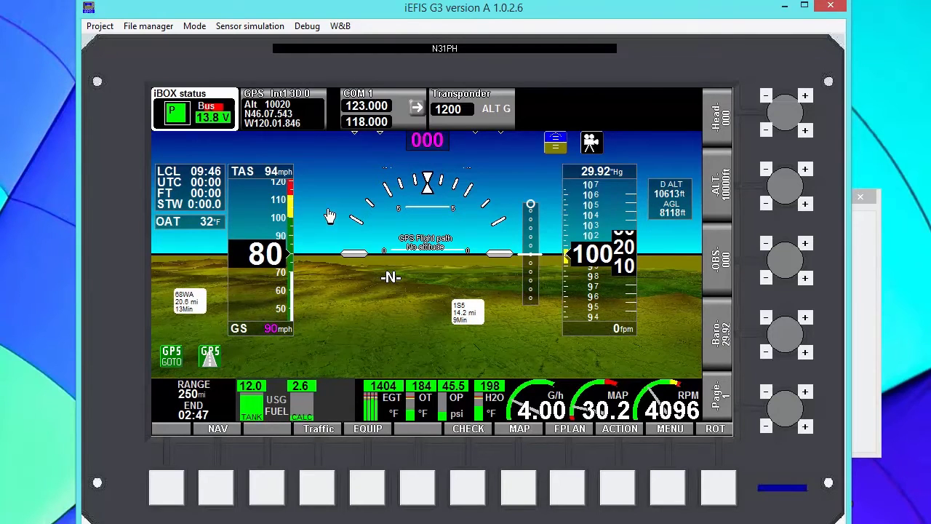
Open the GPS simulator from Sensor simulation and move it off the flight display.
click(238, 25)
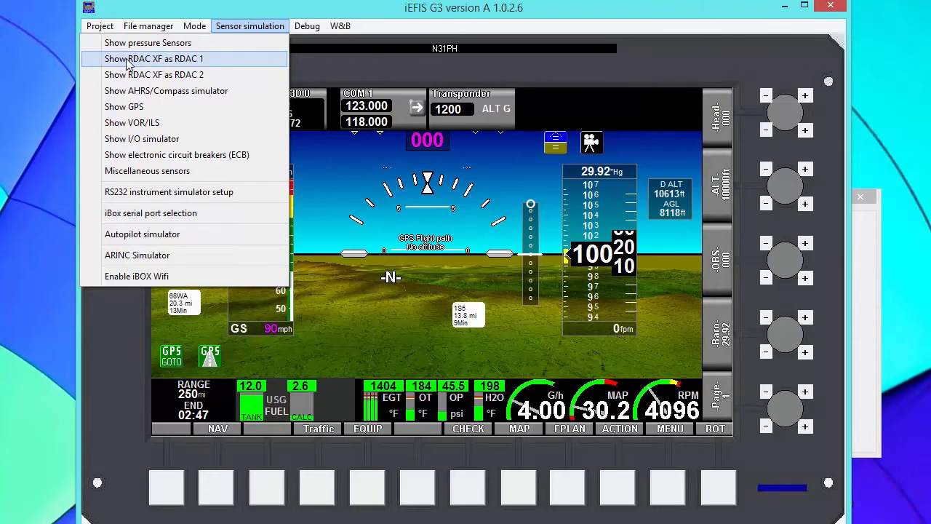
click(132, 107)
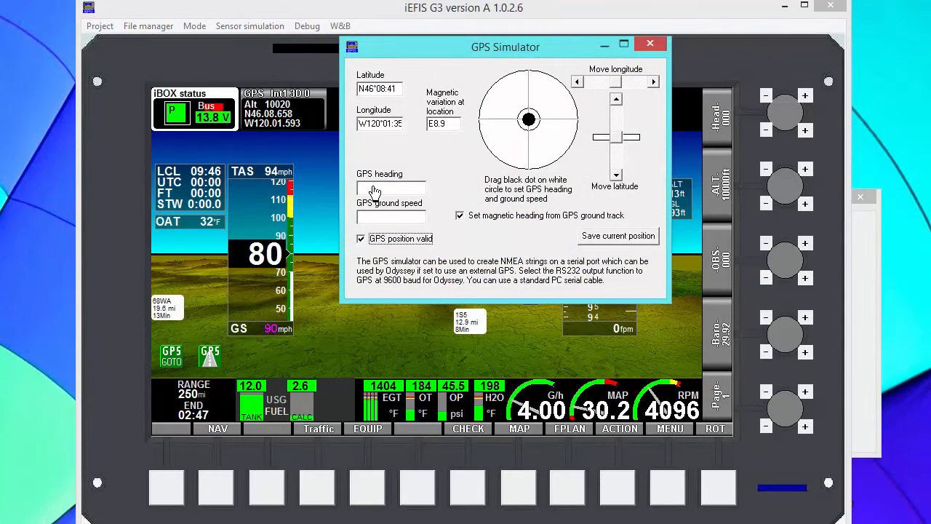
drag(509, 62, 429, 275)
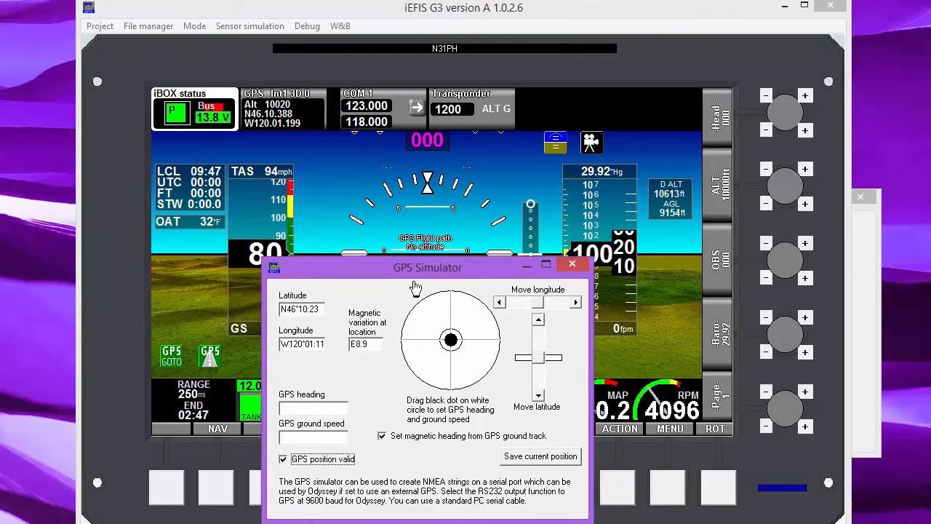
drag(424, 271, 538, 169)
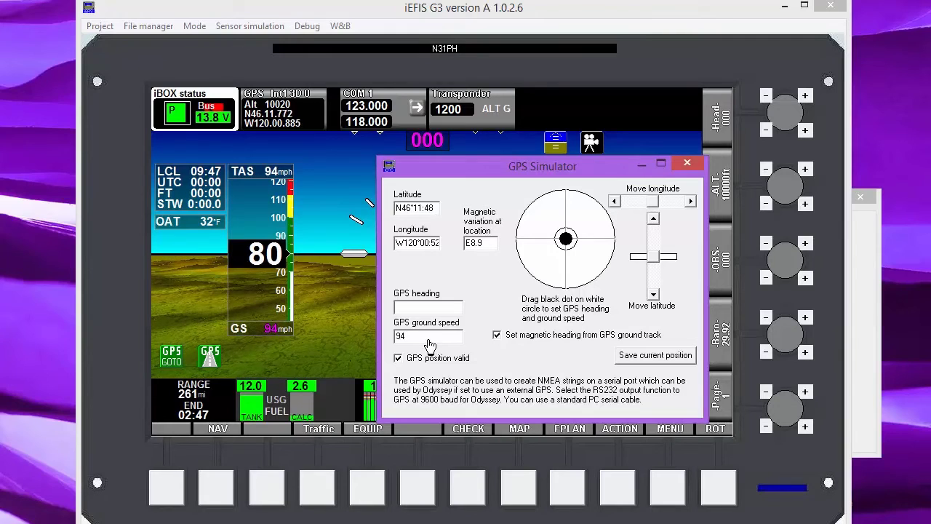
Set the GPS ground speed to 94 and close the GPS simulator.
click(430, 339)
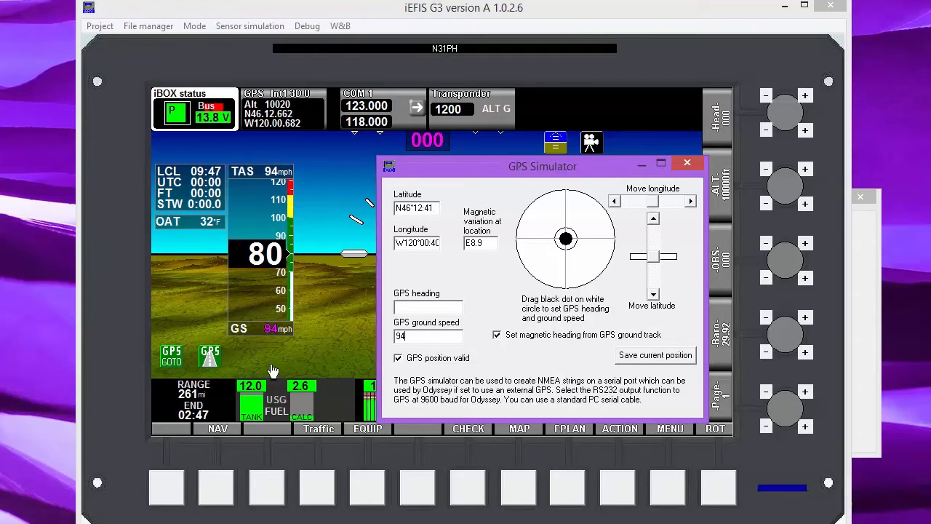
drag(536, 166, 539, 229)
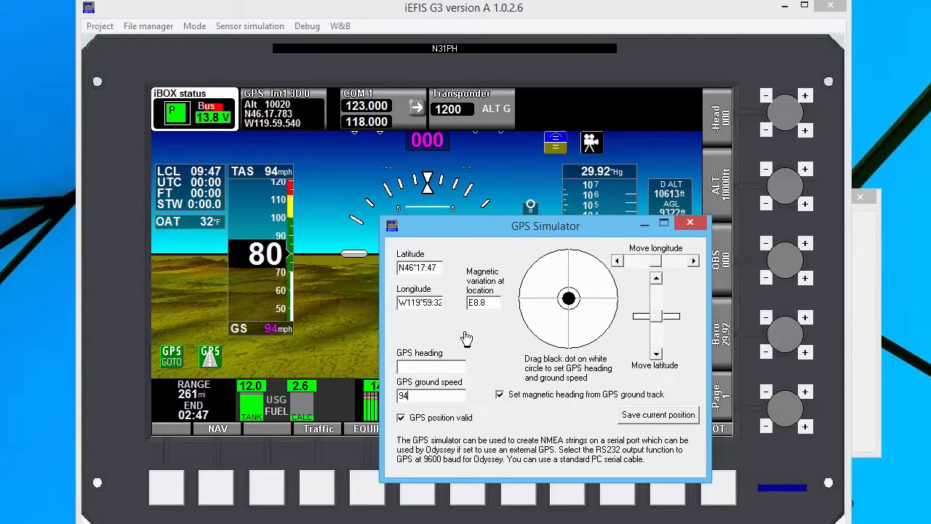
click(690, 224)
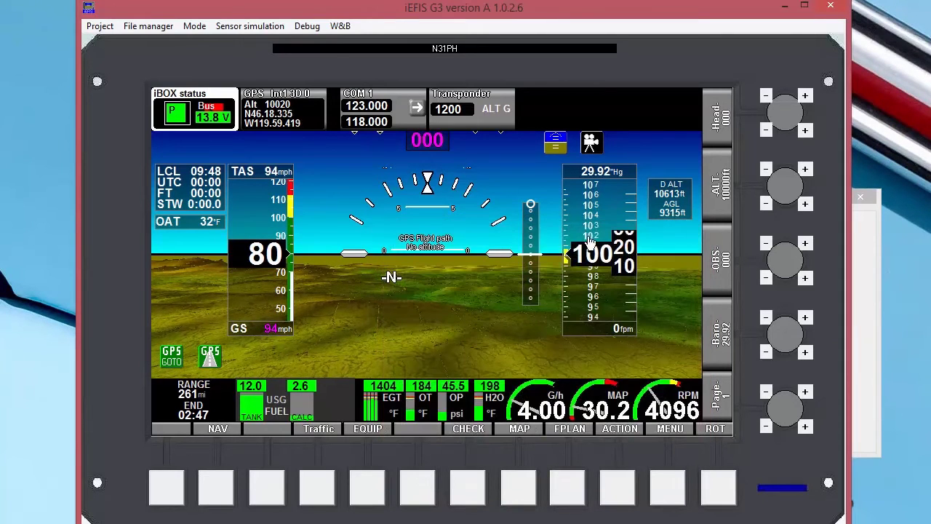
Open the AHRS attitude simulator and enable simulated attitude and heading data.
click(236, 25)
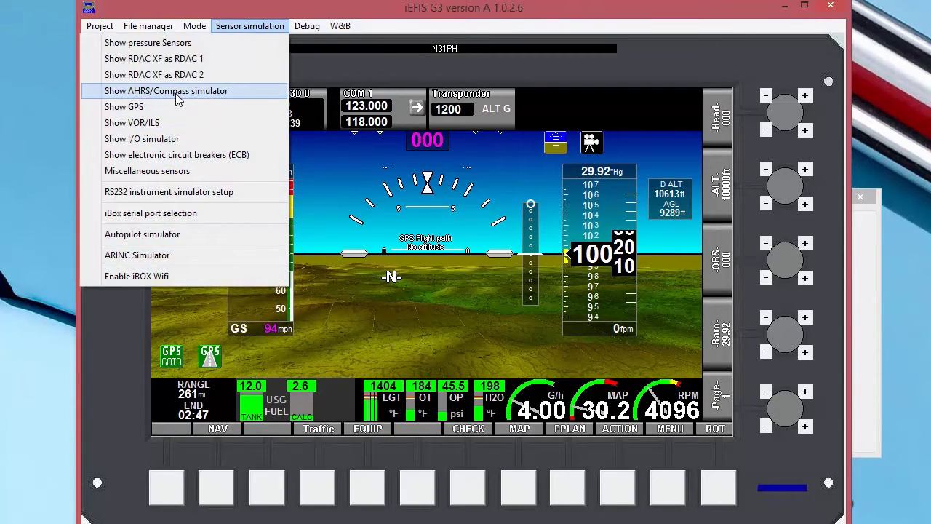
click(177, 93)
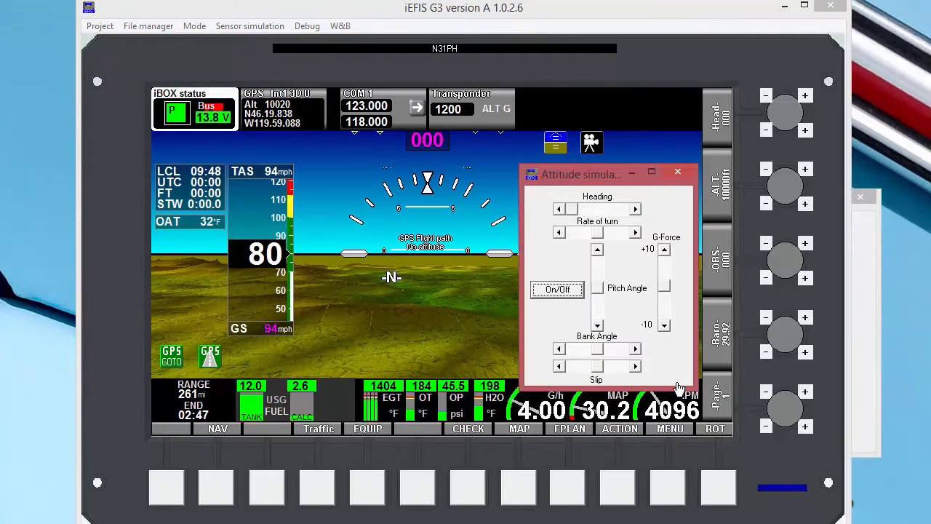
click(558, 290)
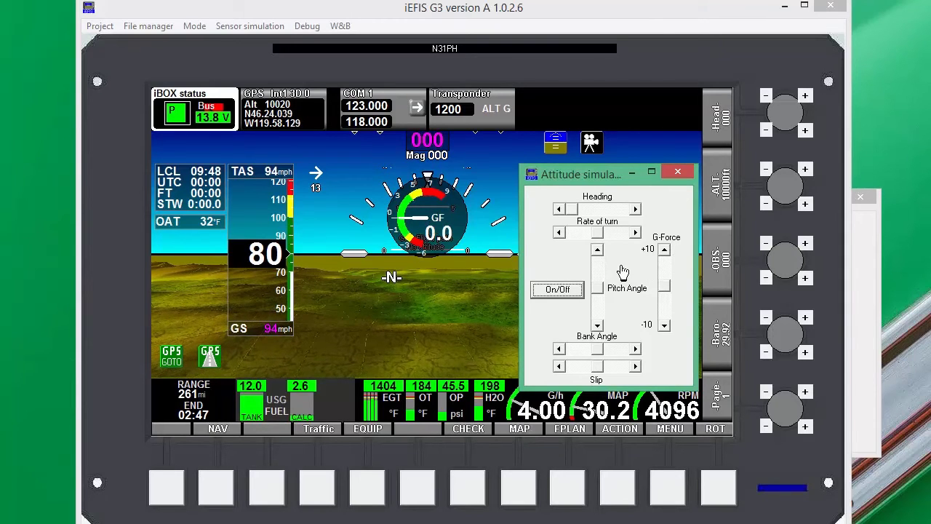
Raise the simulated G-force to about 2.3 g.
click(664, 251)
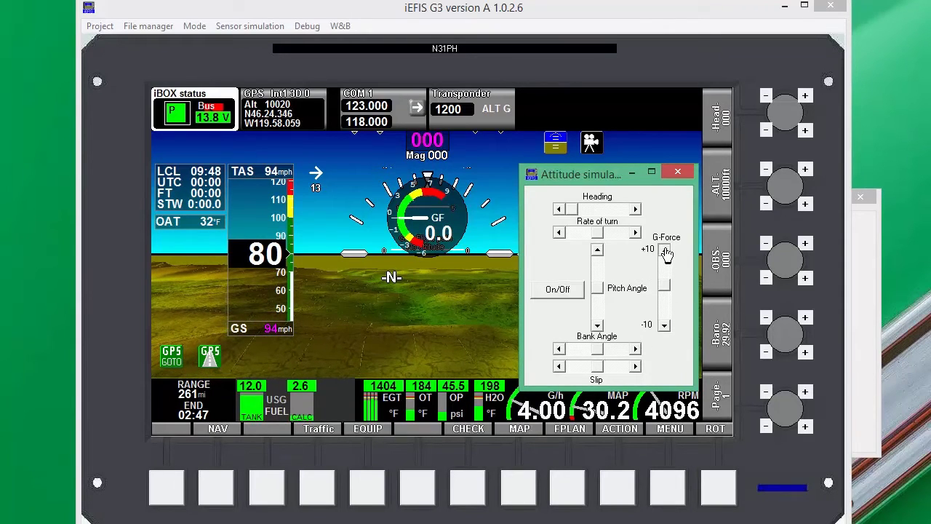
click(664, 250)
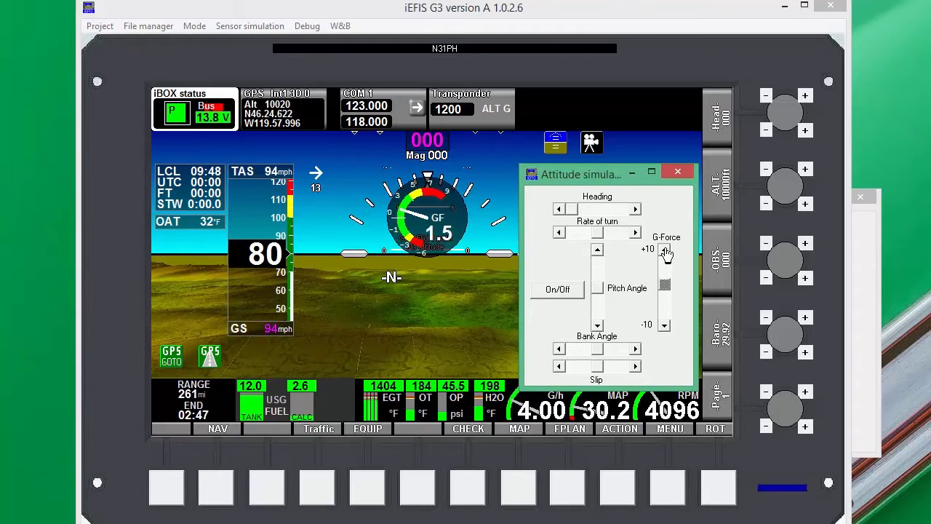
click(664, 251)
click(664, 251)
click(664, 251)
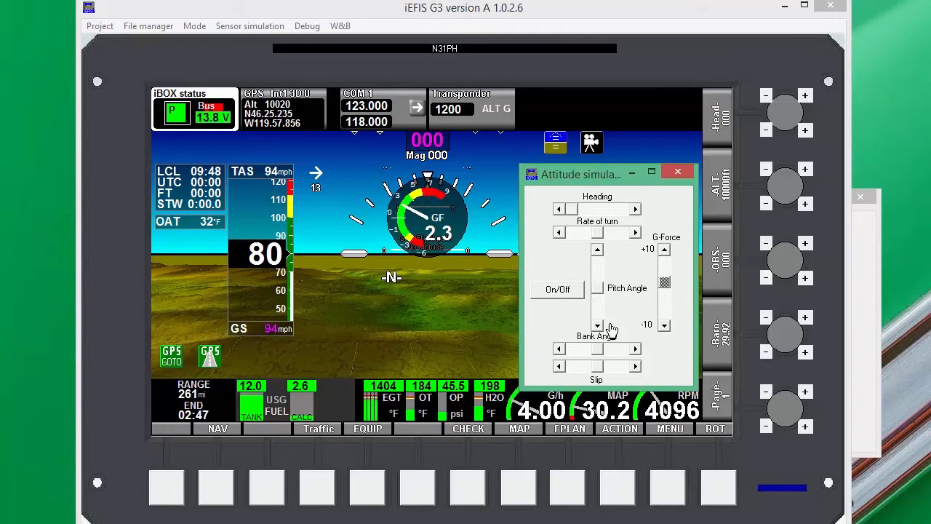
Lower the G-force back to normal until the G-meter disappears.
click(664, 326)
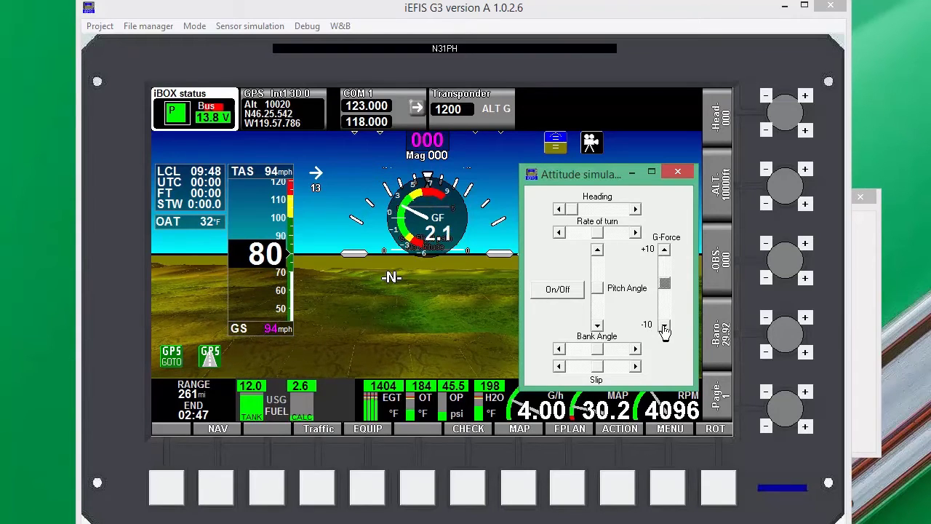
click(664, 326)
click(664, 326)
click(665, 326)
click(664, 327)
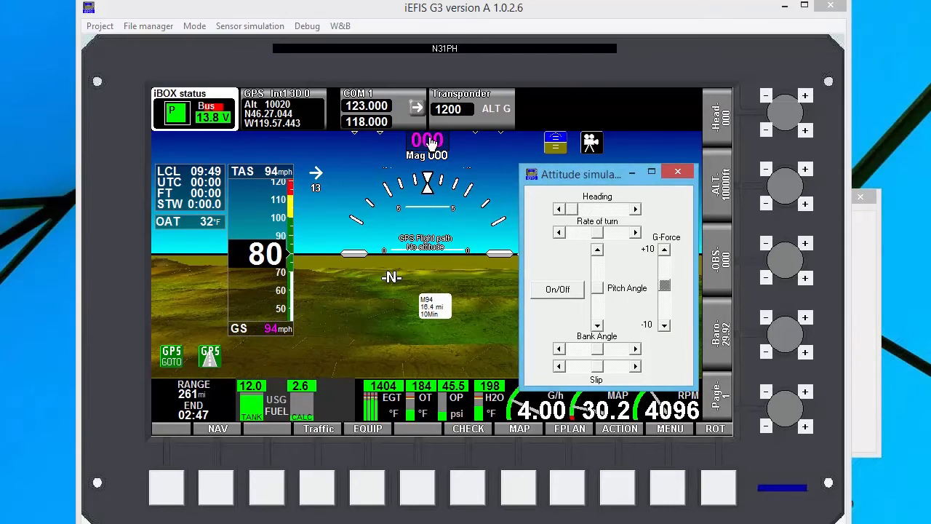
Swing the Heading slider toward south, fine-tune it to Mag 180, then close the Attitude simulator.
drag(571, 210, 595, 214)
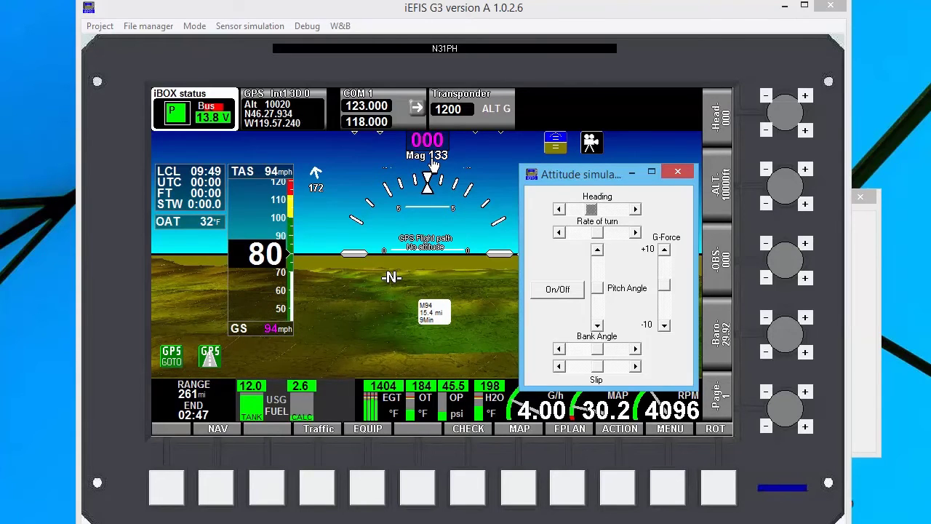
click(636, 210)
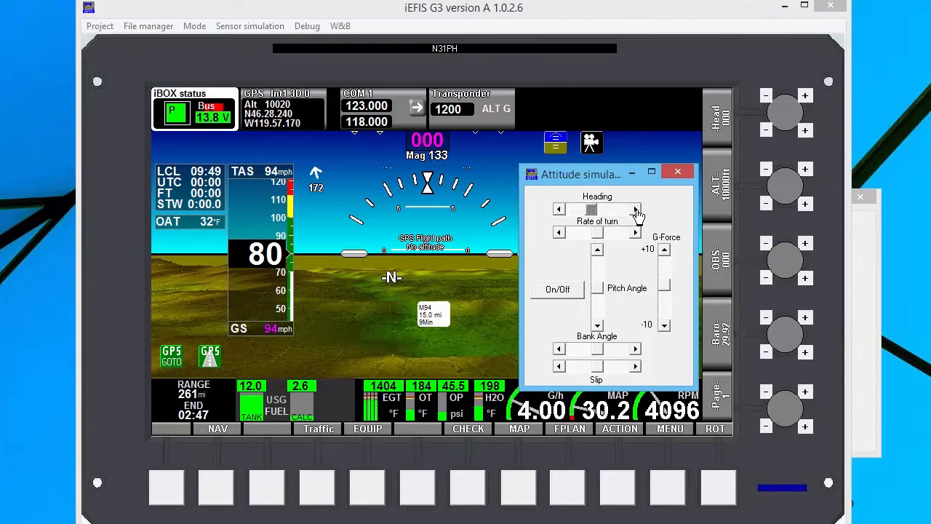
click(636, 209)
click(635, 209)
click(636, 209)
click(636, 209)
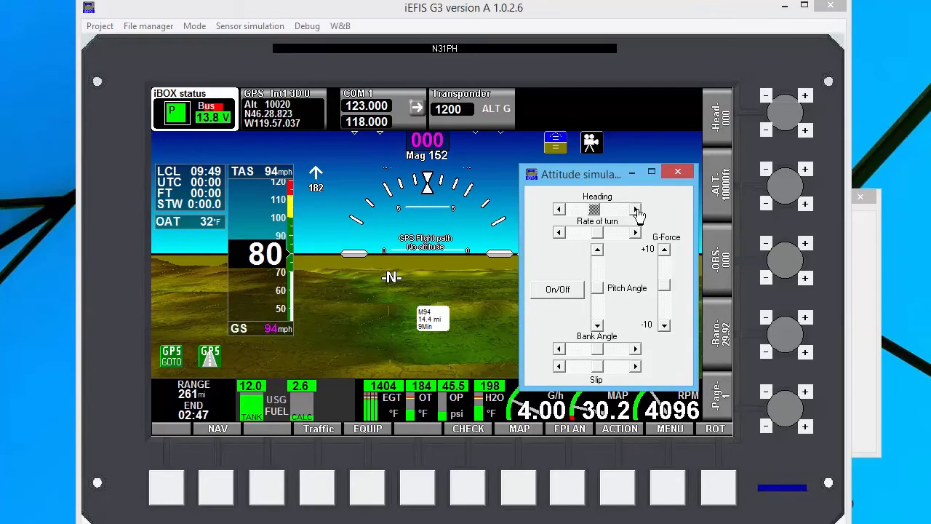
click(636, 210)
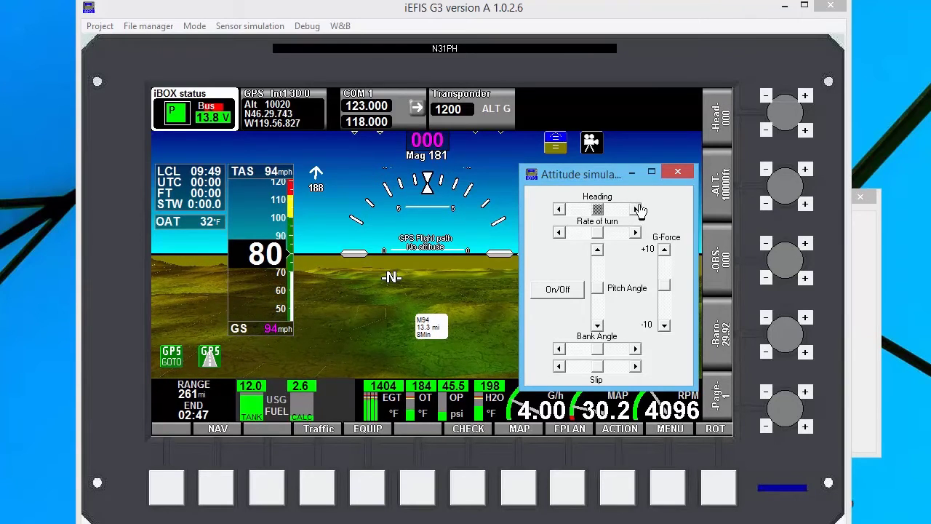
click(559, 209)
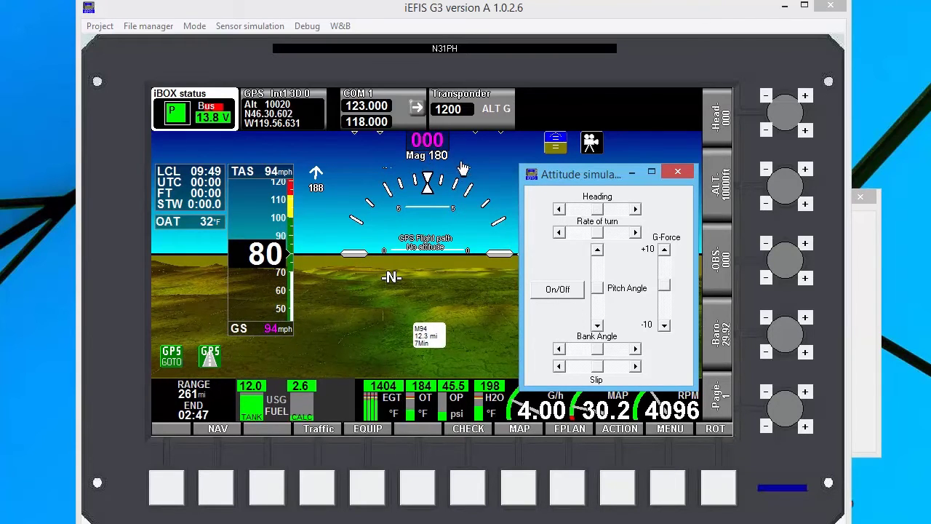
click(677, 171)
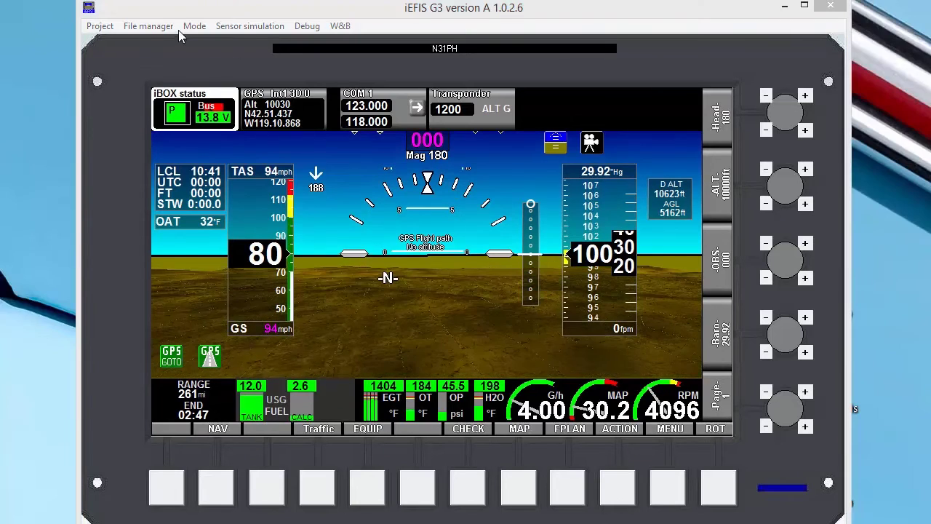
Reopen the GPS simulator and enter 180 as the GPS heading.
click(232, 28)
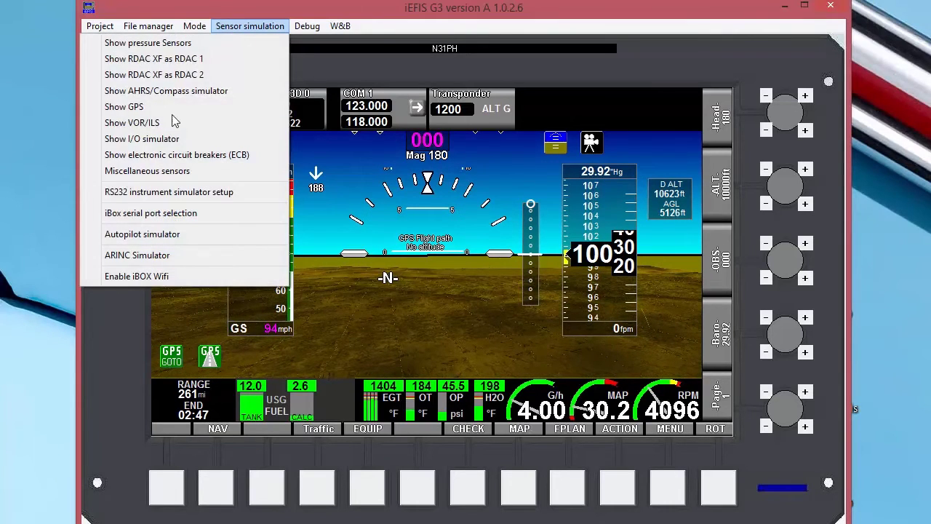
click(134, 109)
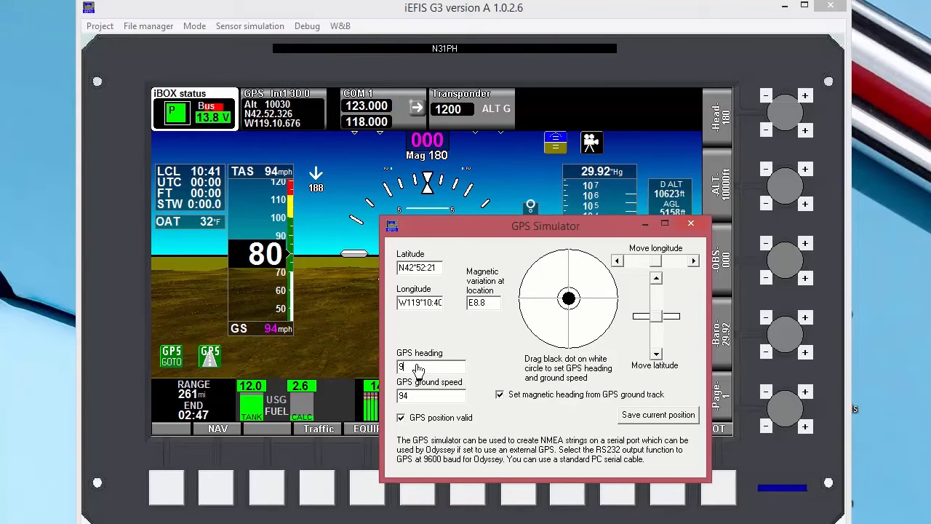
key(BackSpace)
text(180)
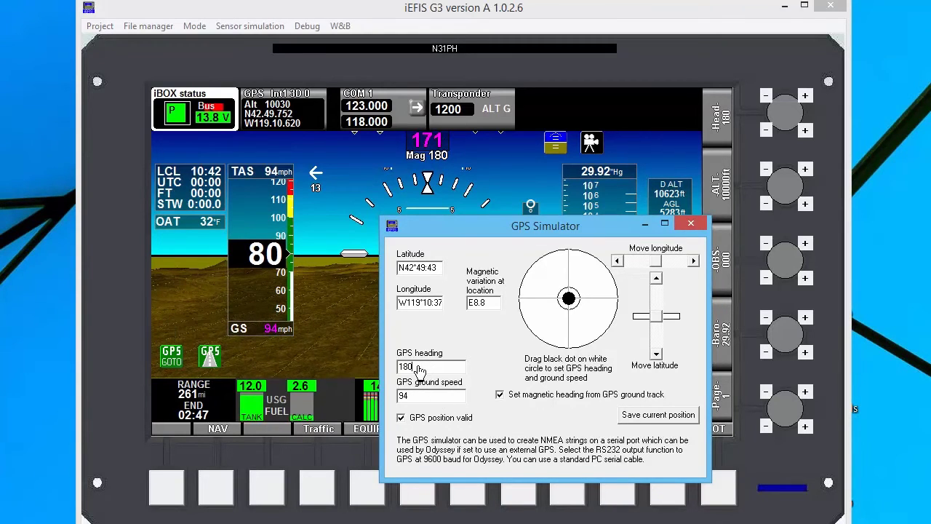
Change the GPS heading to 189 so the track reads 180, and close the simulator.
key(BackSpace)
text(9)
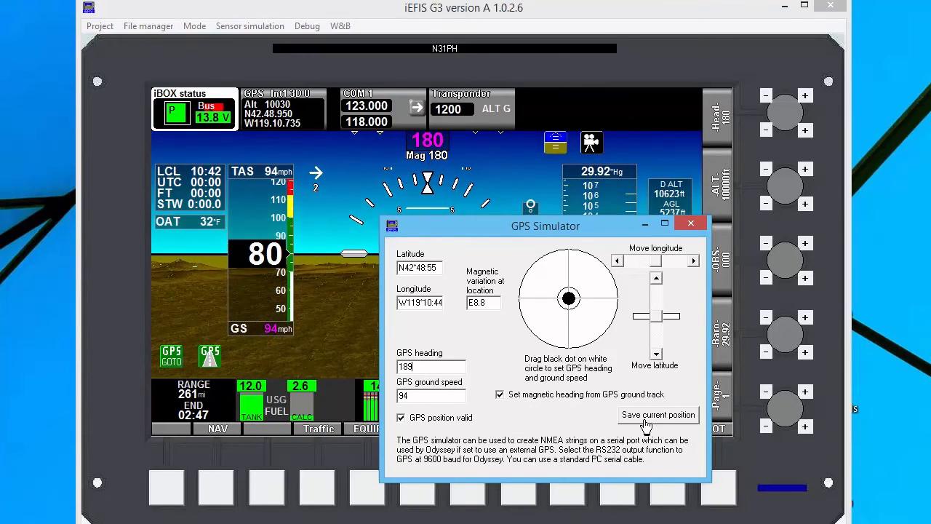
click(691, 225)
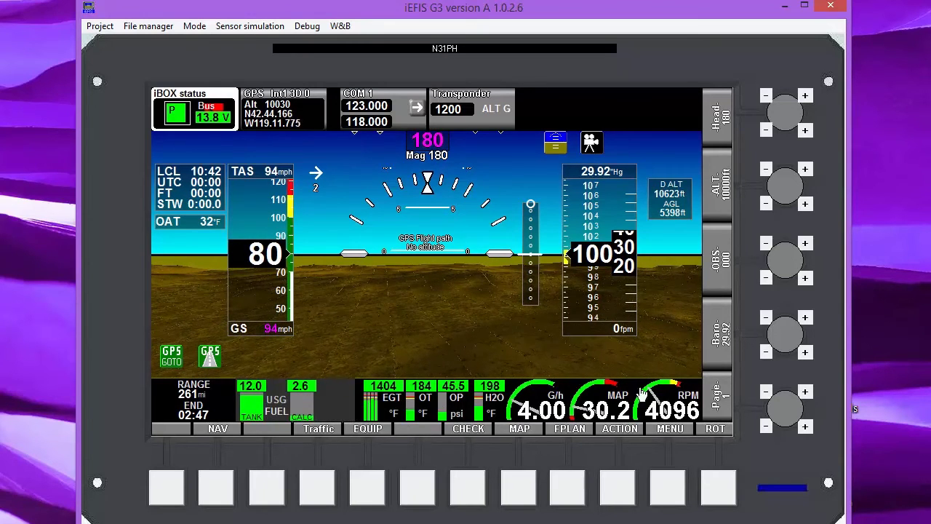
click(249, 27)
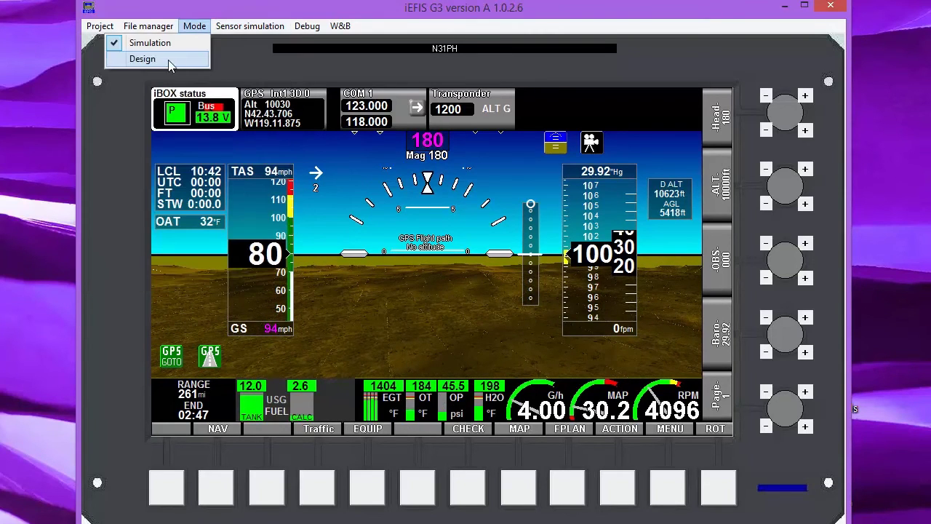
click(215, 17)
click(221, 26)
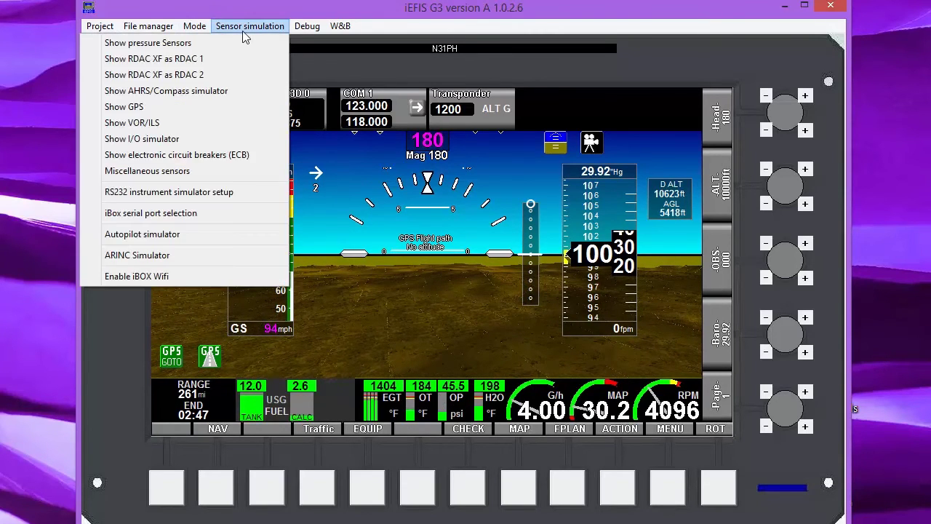
click(165, 64)
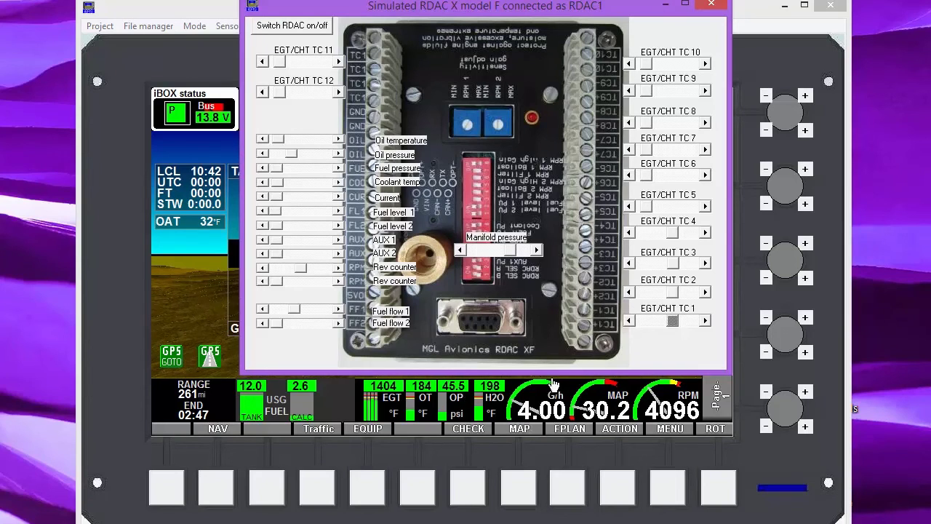
click(711, 5)
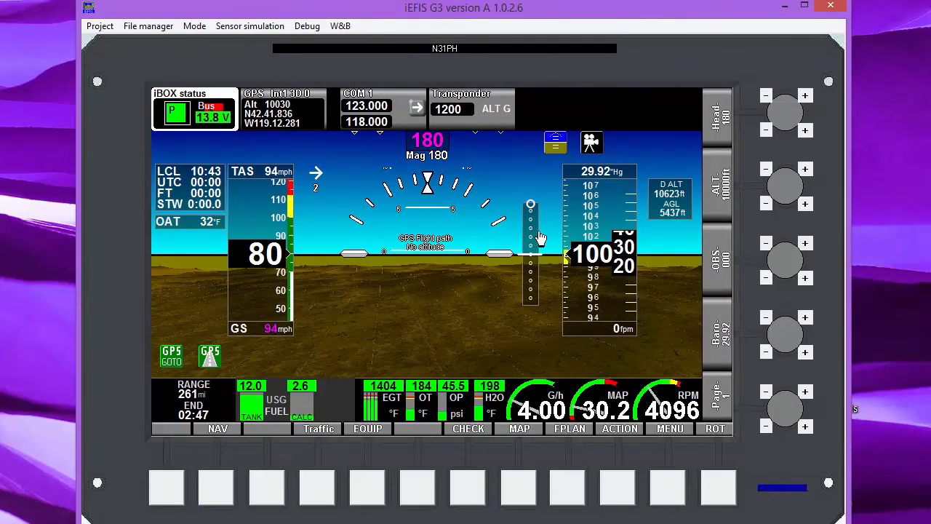